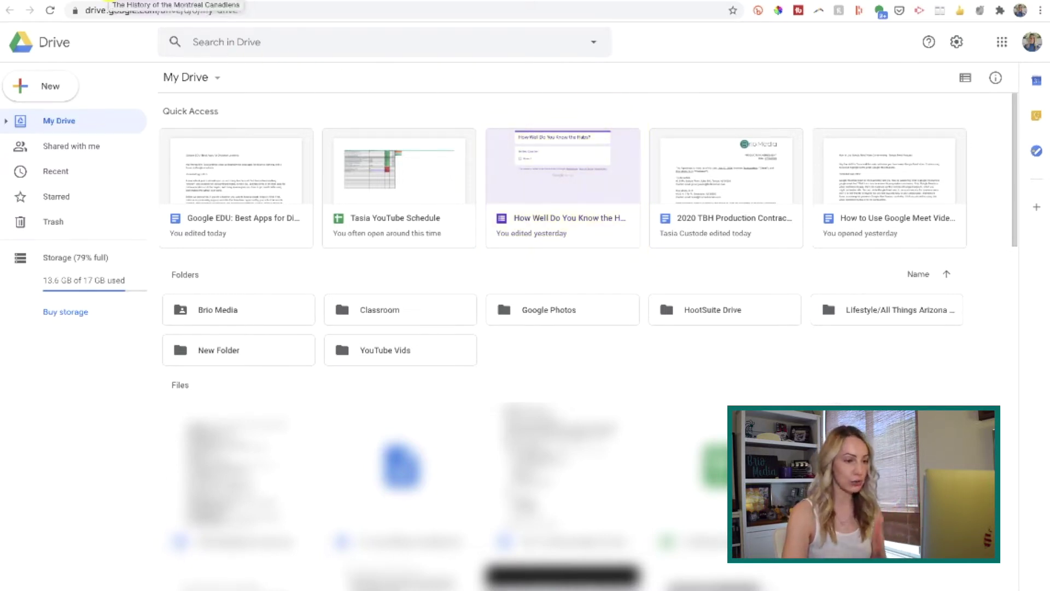
- Switch from Drive to the Classroom page for The History of the Montreal Canadiens
click(109, 1)
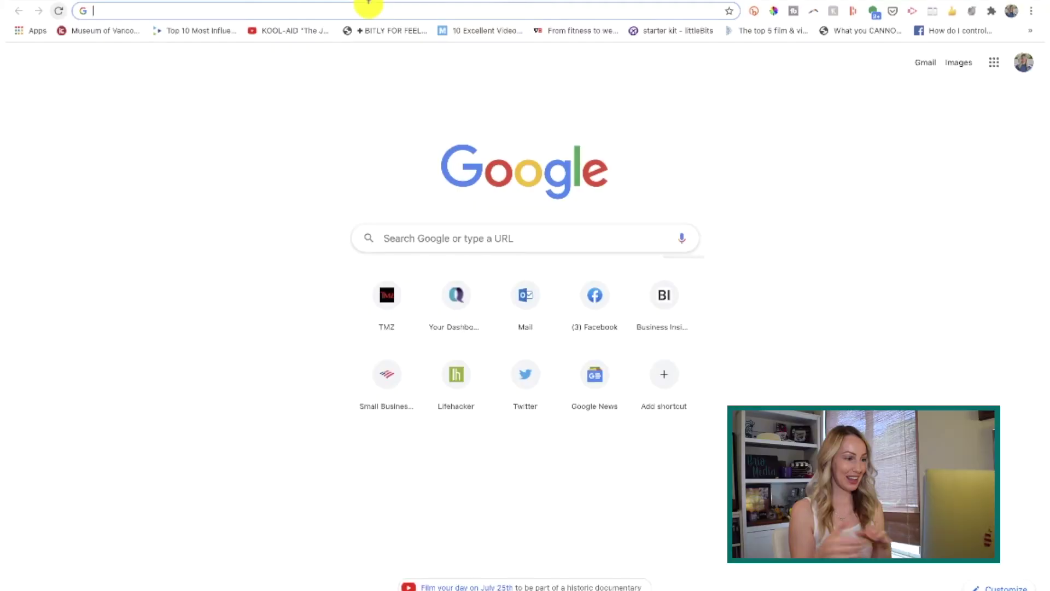
- Open jamboard.google.com in the blank browser tab
text(jam)
key(Return)
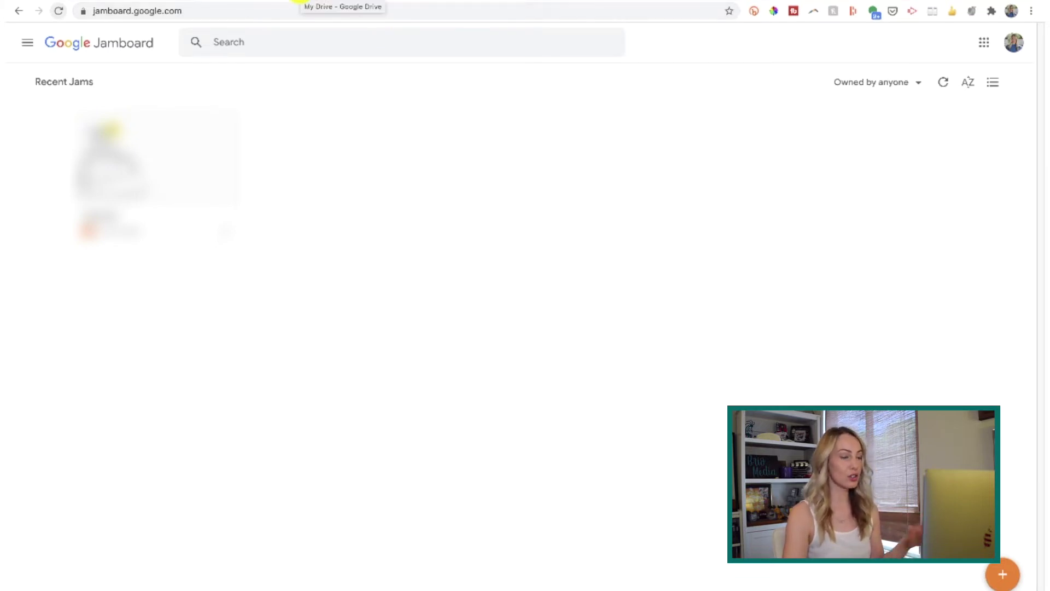
- Open Jamboard through the Google apps launcher in Drive and create a new jam
click(301, 1)
click(993, 42)
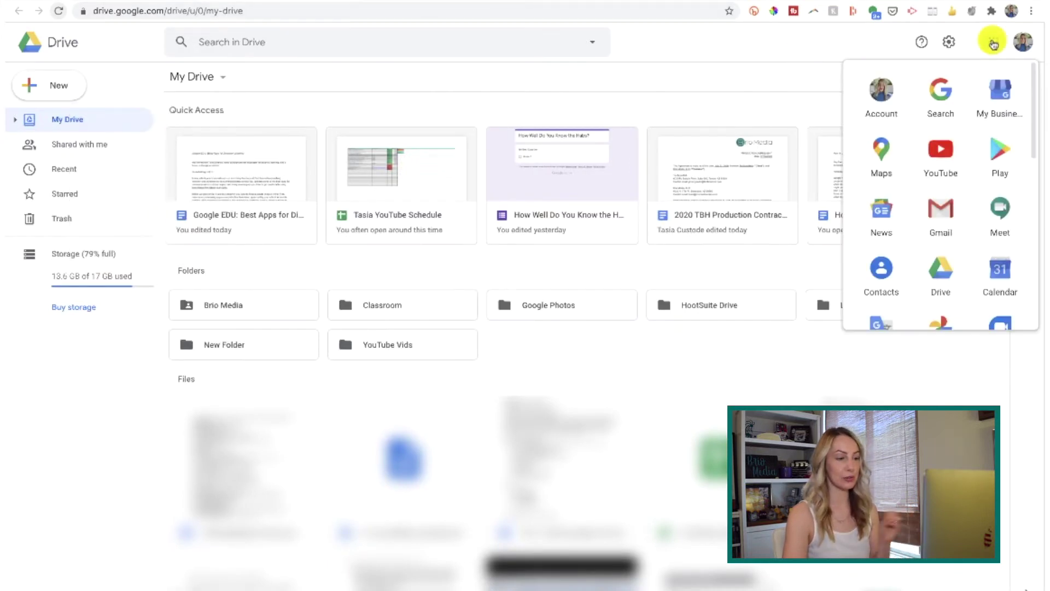
scroll(978, 226, down, 5)
click(1006, 180)
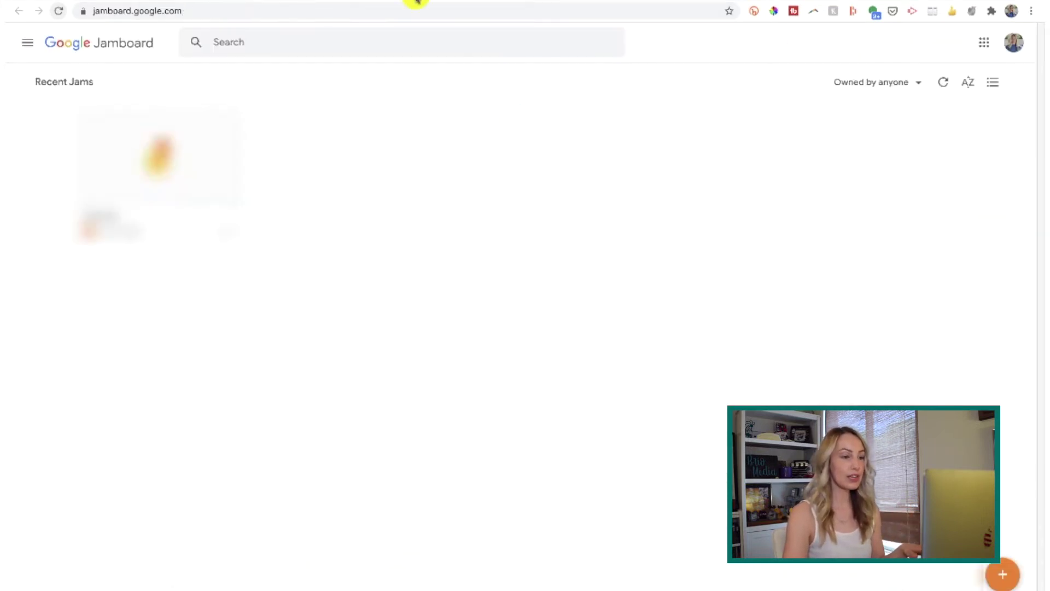
click(1005, 582)
- Try the grey grid and light graph backgrounds on the frame, and restore the plain white background
click(174, 80)
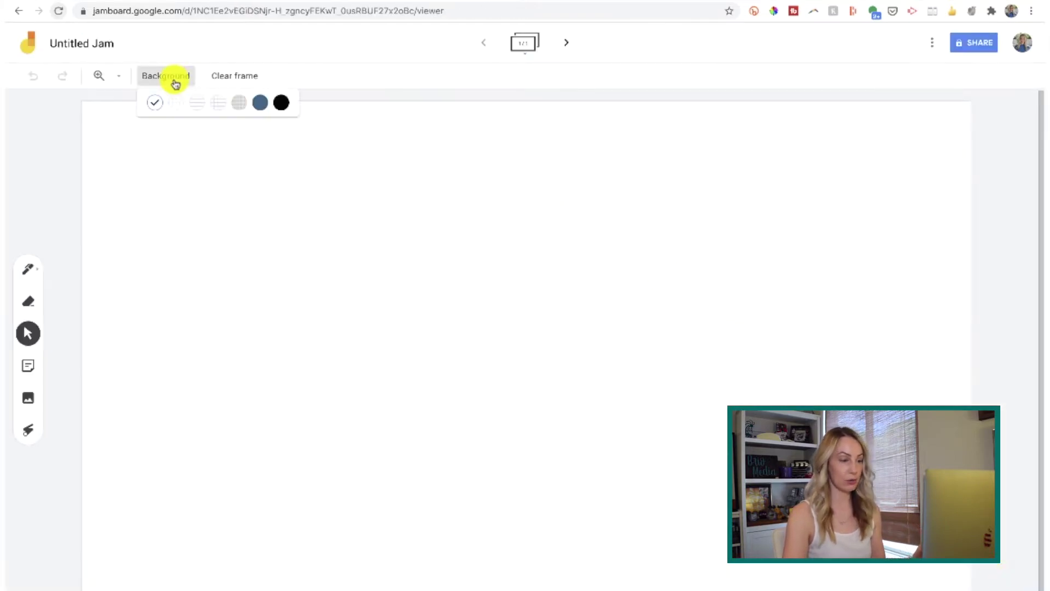
click(239, 102)
click(166, 76)
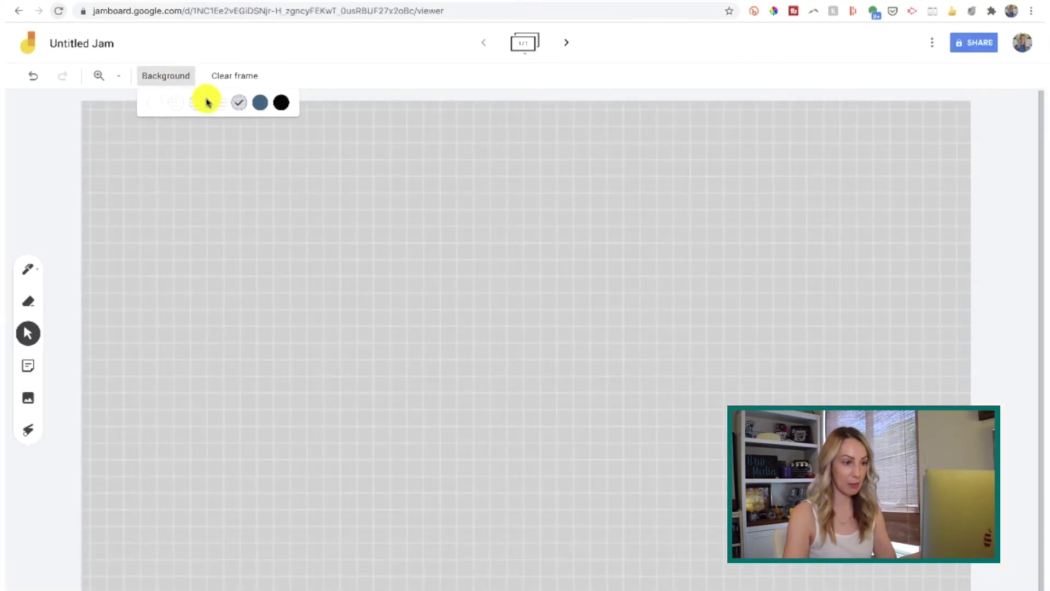
click(218, 102)
click(168, 81)
click(156, 101)
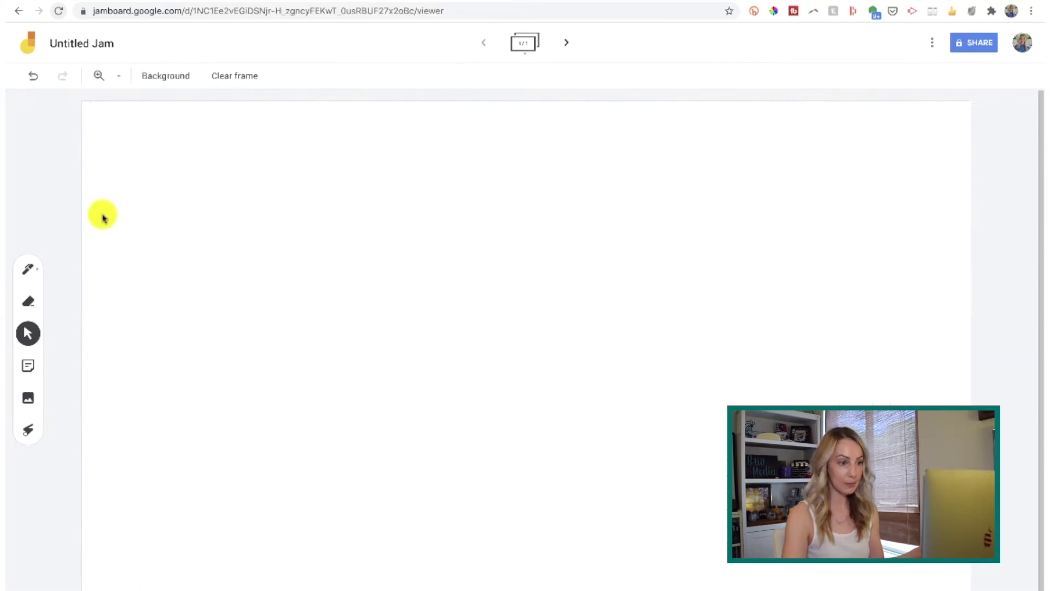
- Handwrite "#GoHabsGo" in black with the pen across the upper part of the frame
click(36, 271)
click(63, 268)
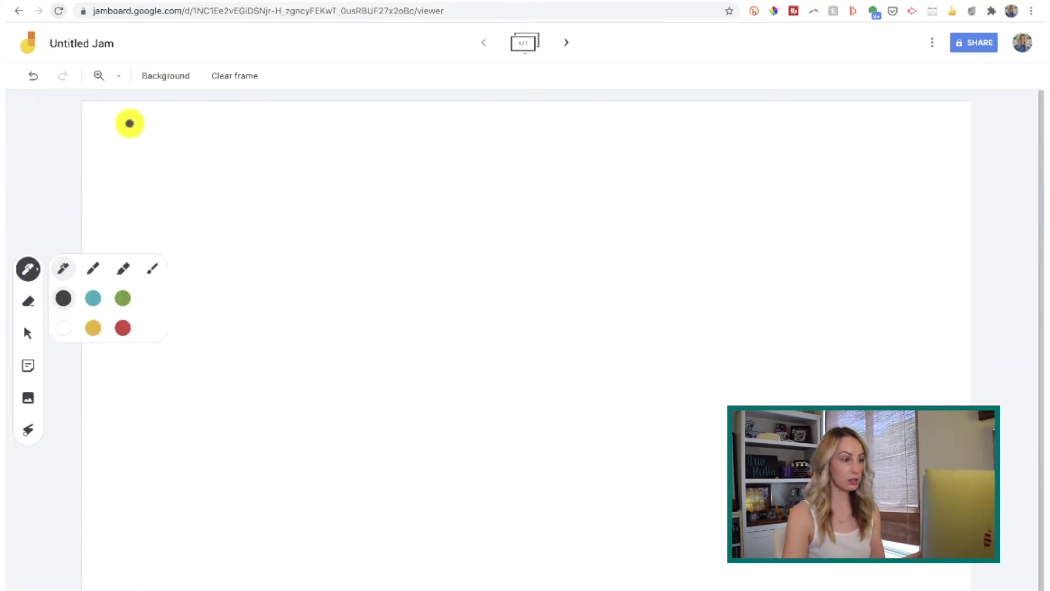
mouse_move(127, 126)
mouse_down()
mouse_move(228, 176)
mouse_move(316, 182)
mouse_move(432, 215)
mouse_move(659, 218)
mouse_up()
- Draw a tiered trophy with a bowl, stepped sides, horizontal bands and a base beneath the hashtag using the black highlighter
click(28, 268)
click(122, 268)
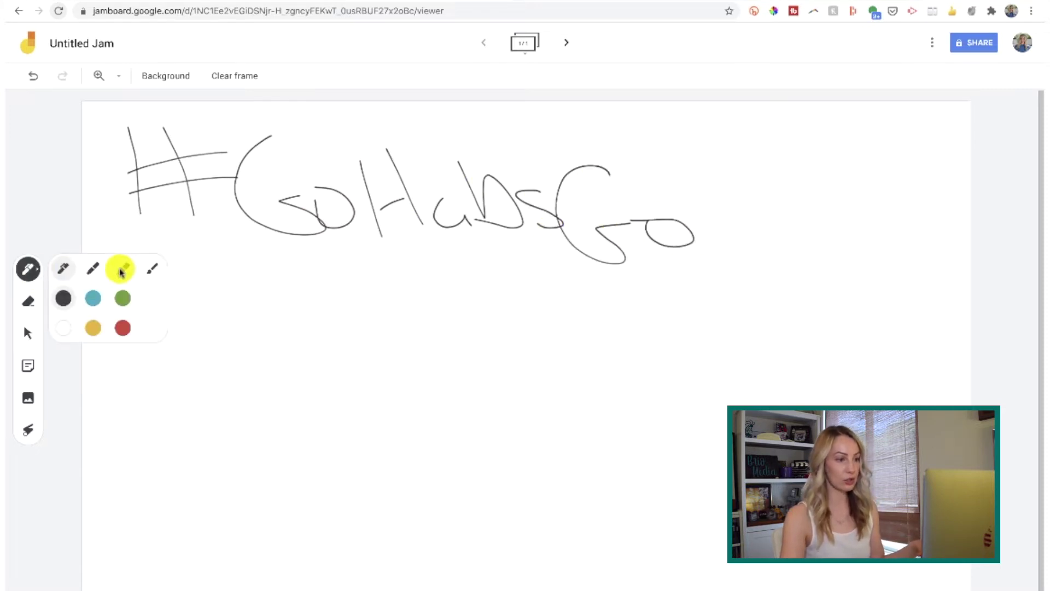
mouse_move(392, 261)
mouse_down()
mouse_move(534, 277)
mouse_move(401, 262)
mouse_move(536, 259)
mouse_up()
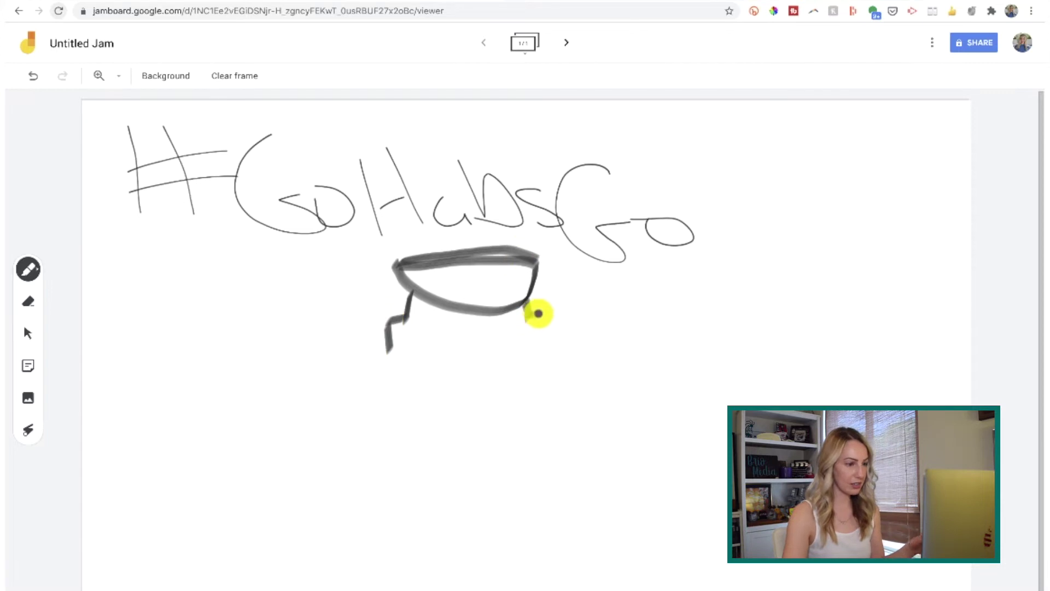
mouse_move(387, 341)
mouse_down()
mouse_move(547, 342)
mouse_move(561, 369)
mouse_up()
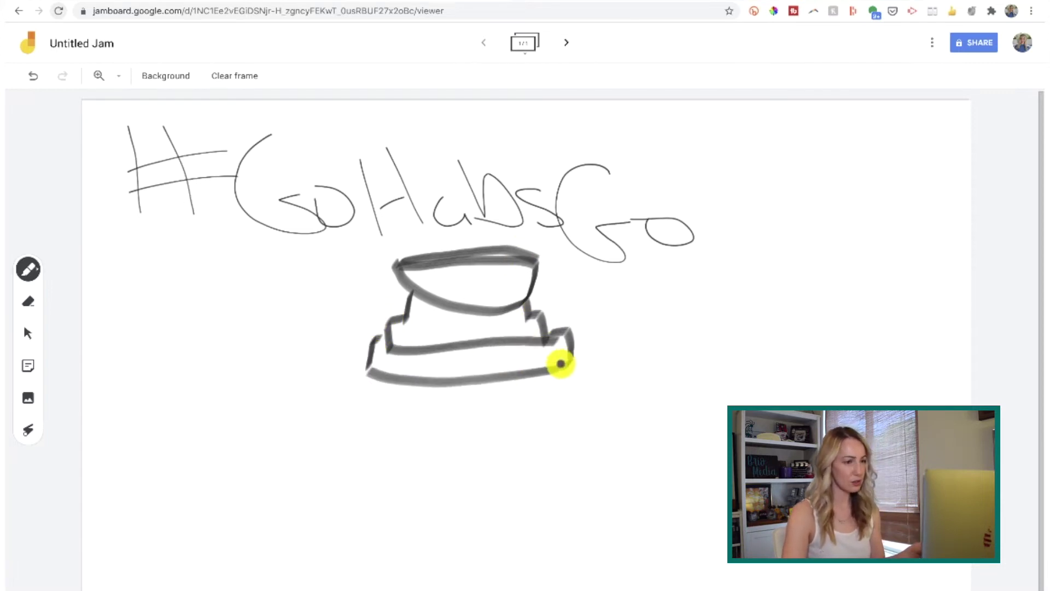
drag(352, 379, 573, 355)
drag(325, 402, 323, 581)
drag(598, 378, 645, 549)
drag(336, 578, 664, 575)
drag(325, 432, 629, 423)
drag(331, 469, 643, 471)
drag(331, 515, 643, 517)
drag(331, 559, 646, 555)
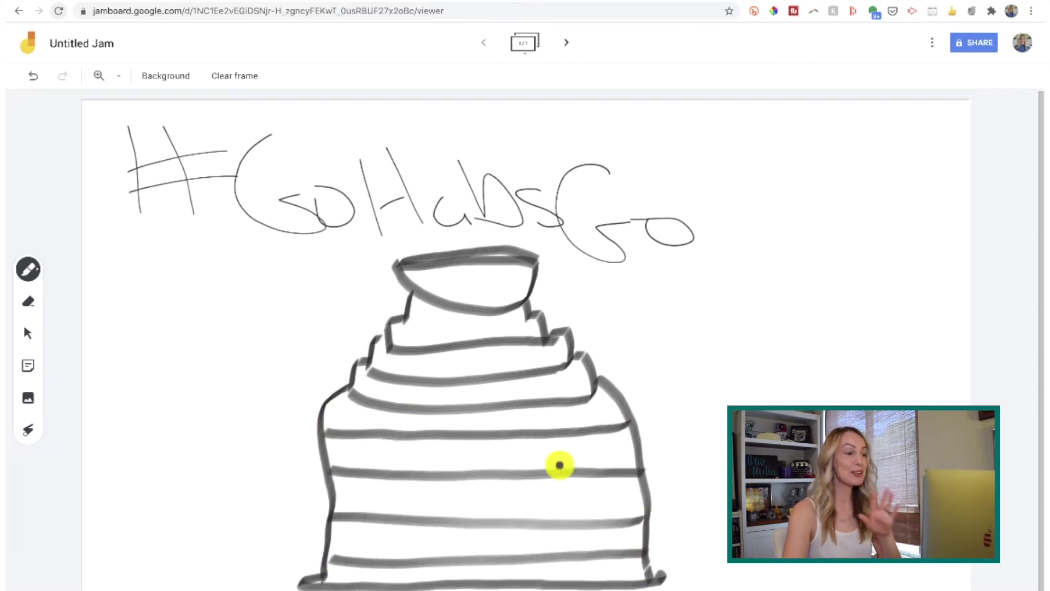
- Erase the lower body and base of the trophy drawing
click(29, 301)
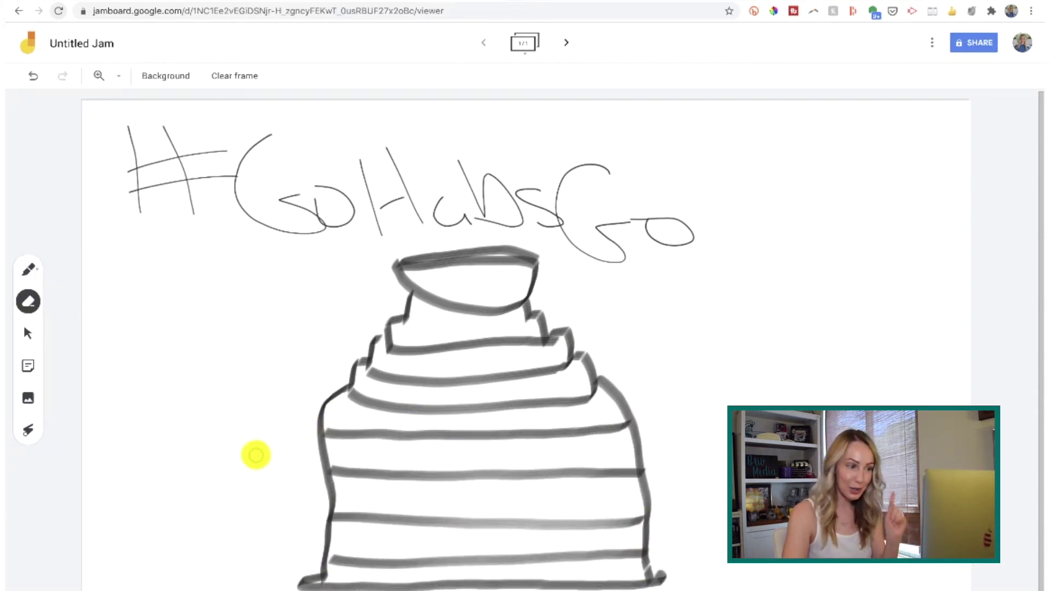
mouse_move(325, 393)
mouse_down()
mouse_move(305, 572)
mouse_move(468, 583)
mouse_move(657, 517)
mouse_up()
drag(282, 495, 656, 487)
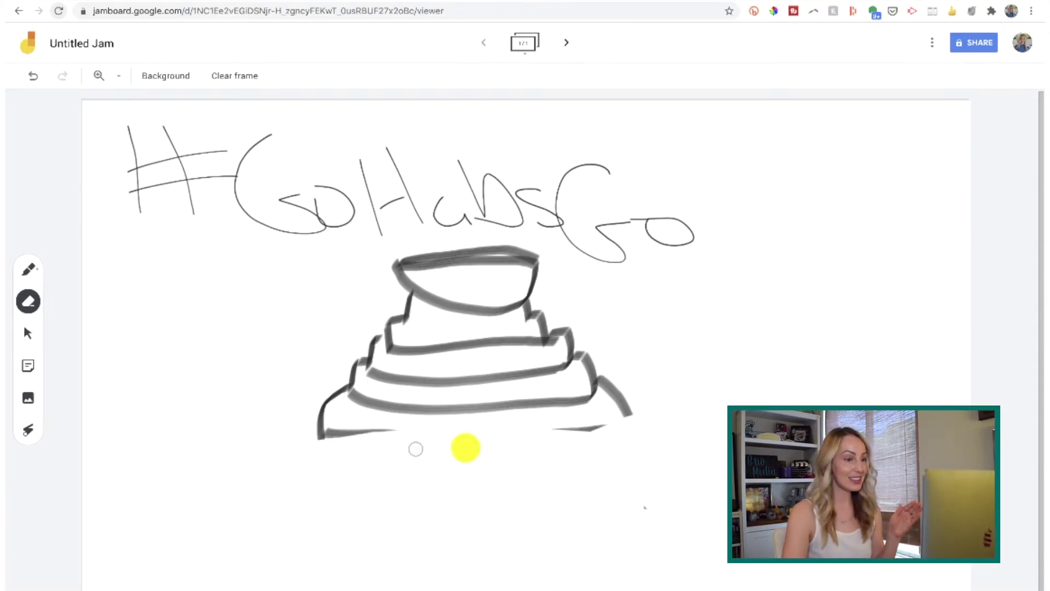
- Add a yellow sticky note reading "The Habs have won this 24 times!" and place it small and tilted on the trophy's lower part
click(28, 365)
text(The Habs have won this 24 times!)
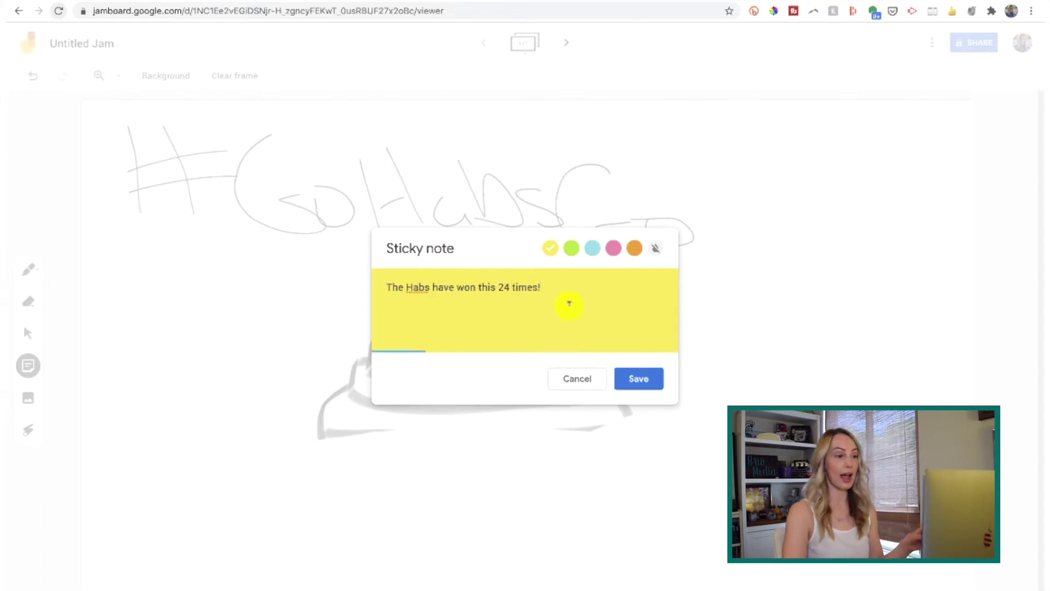
click(639, 379)
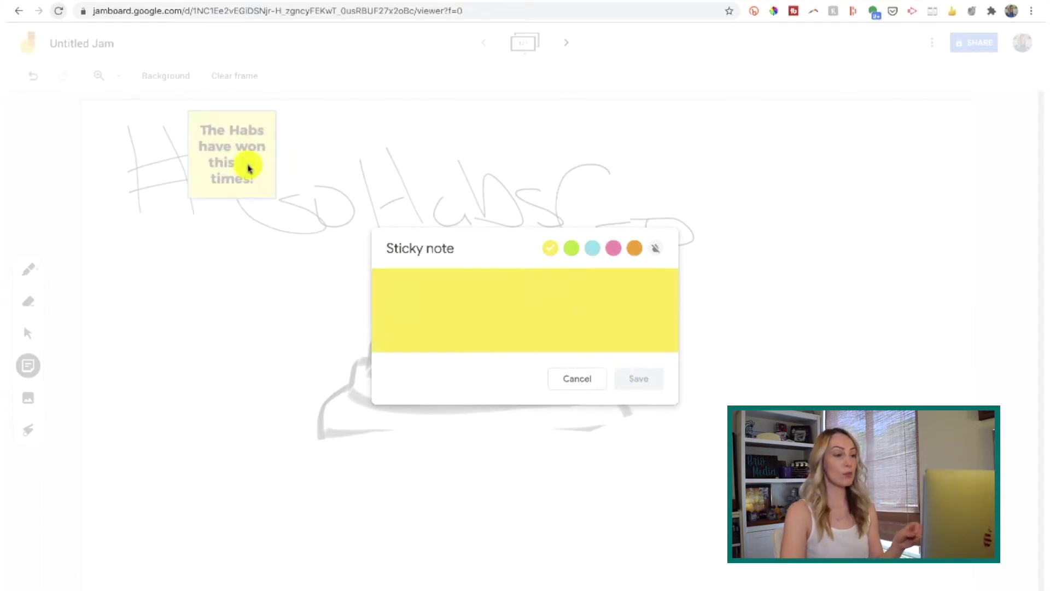
drag(270, 165, 481, 402)
click(77, 402)
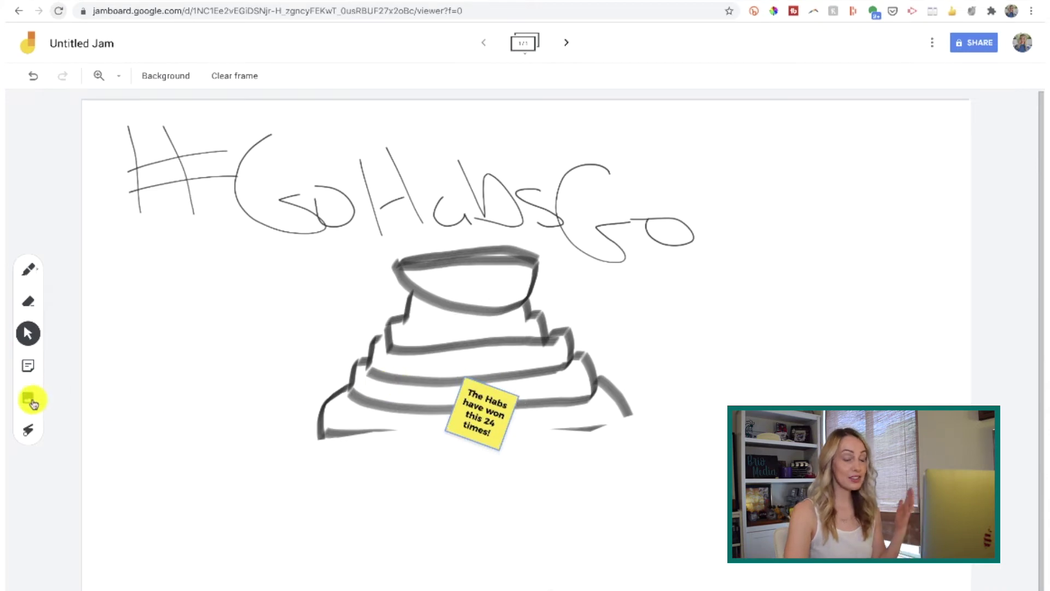
- View the available sources for adding an image to the jam without inserting one
click(33, 404)
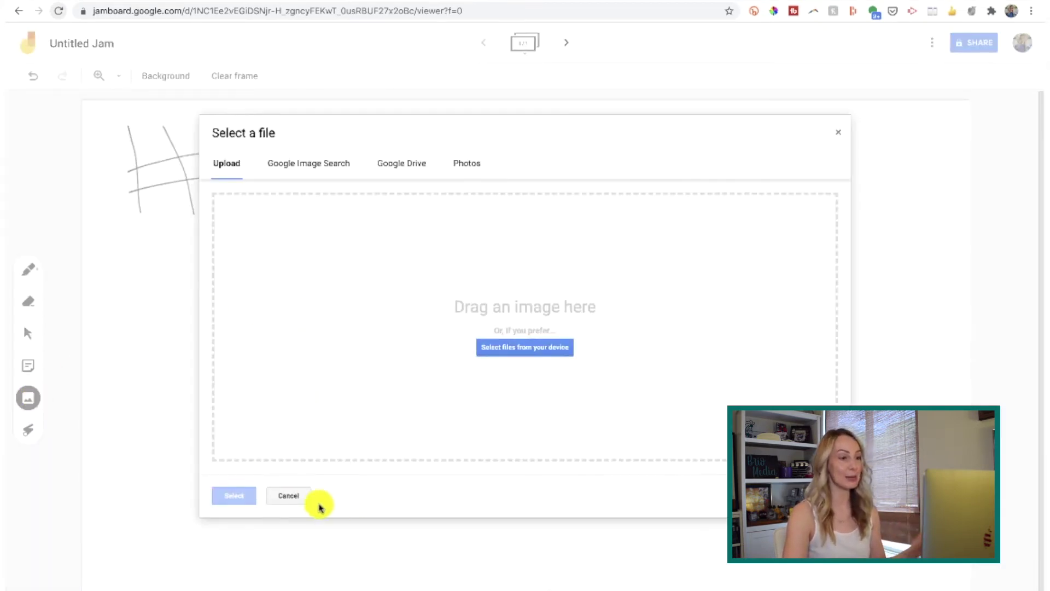
click(306, 496)
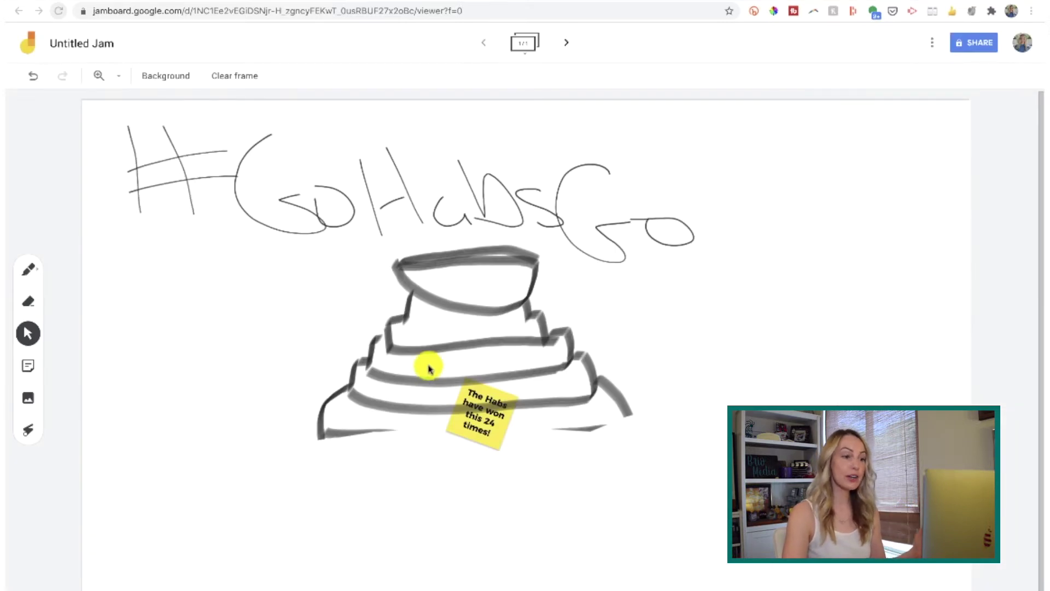
- Add a second blank frame to the jam and return to the first frame
click(568, 46)
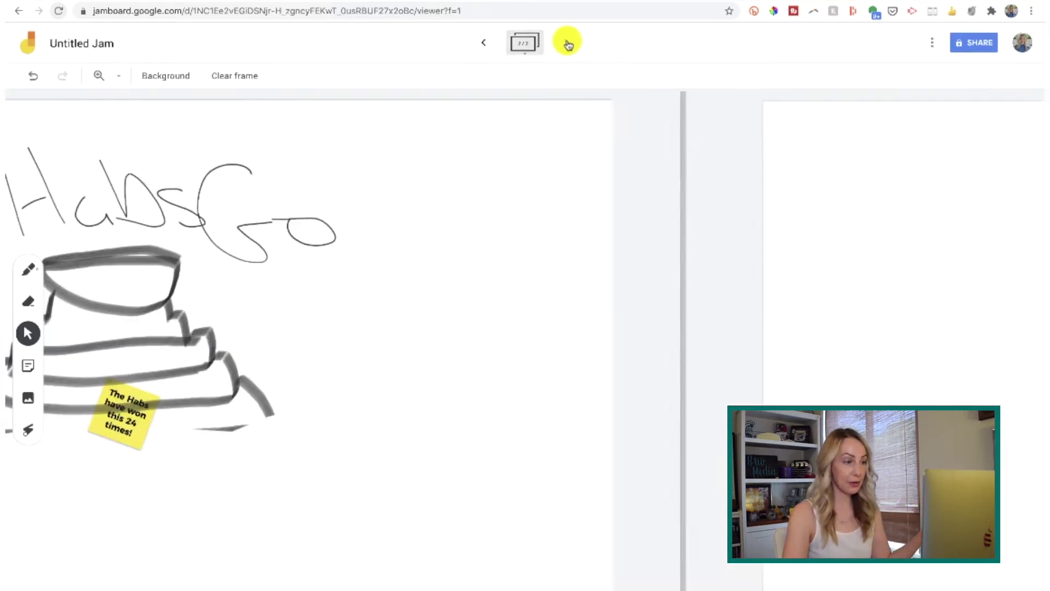
click(485, 44)
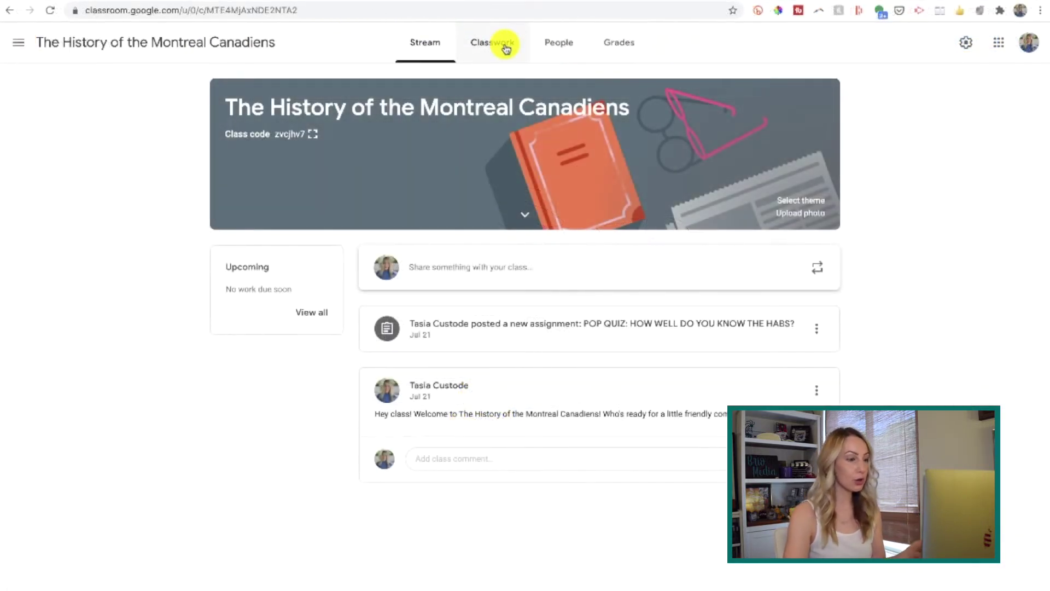
- Open the Classwork page of The History of the Montreal Canadiens class and bring up its options for creating classwork
click(506, 49)
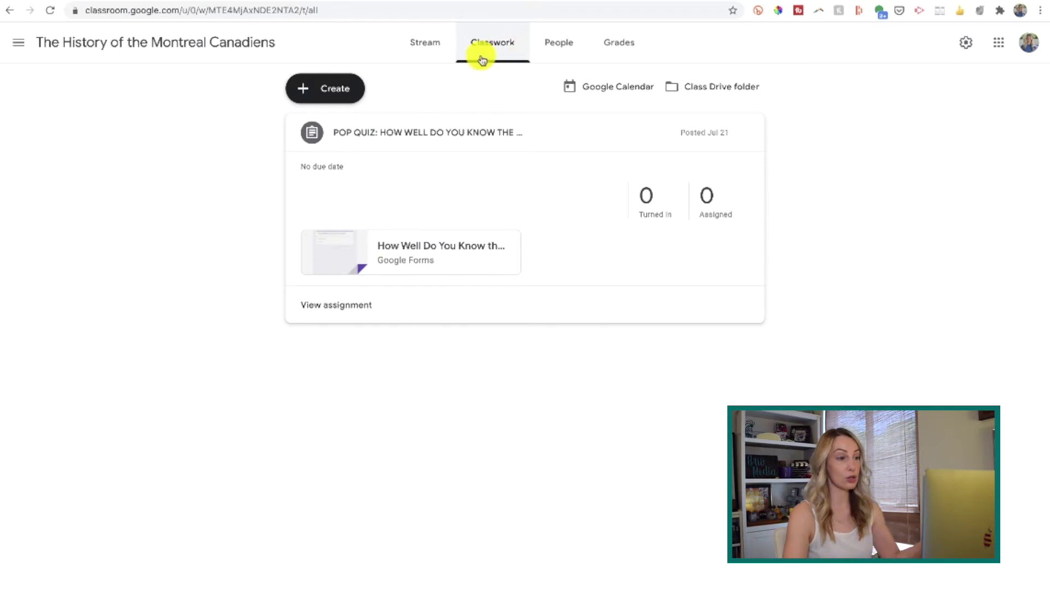
click(330, 90)
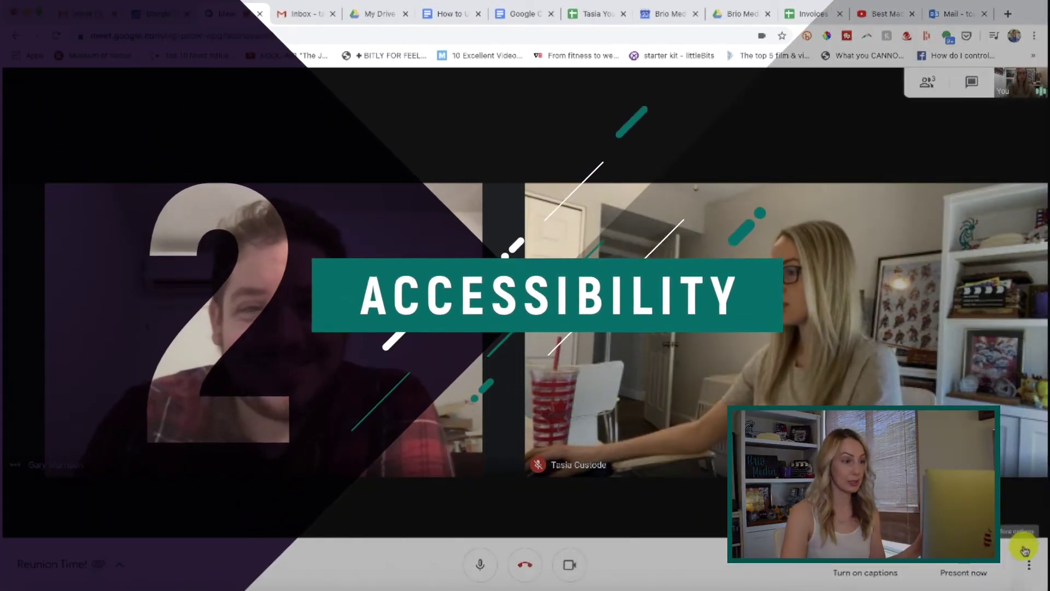
- Change the Reunion Time! meeting layout to Sidebar
click(1028, 564)
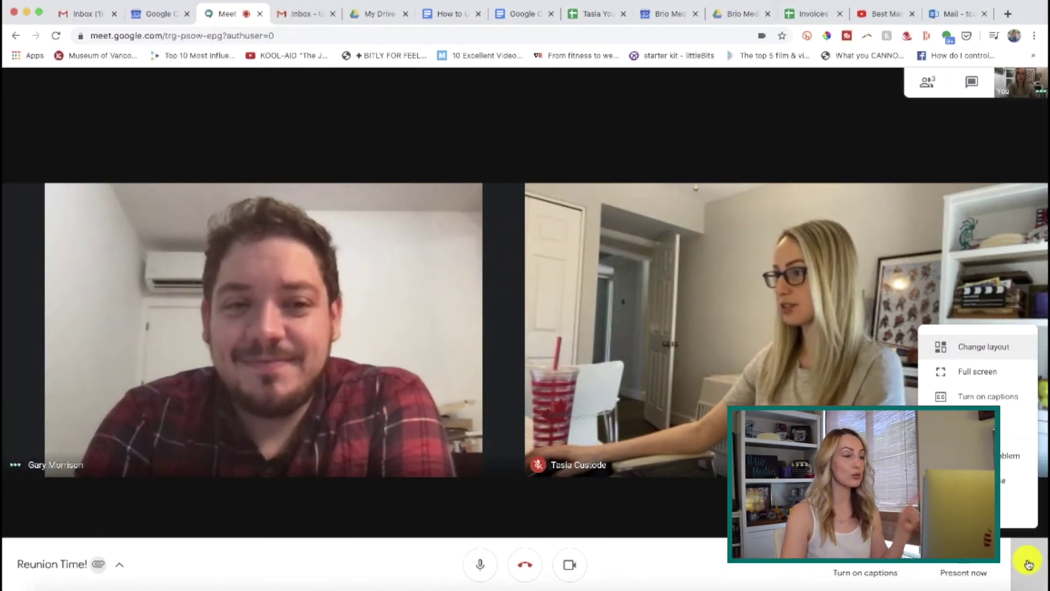
click(1003, 350)
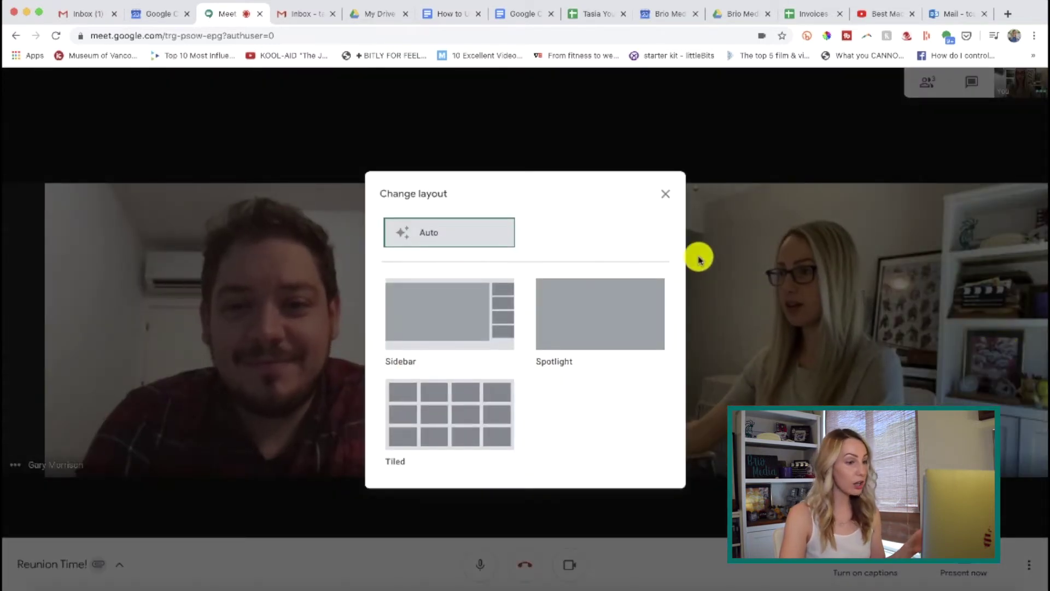
click(458, 320)
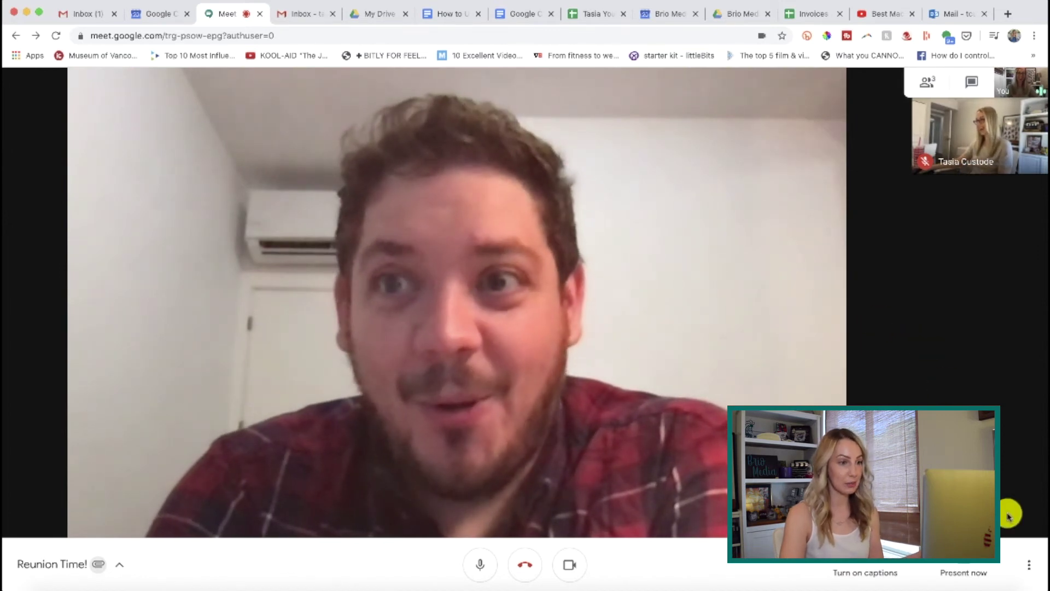
- Switch the meeting layout to Spotlight
click(1029, 565)
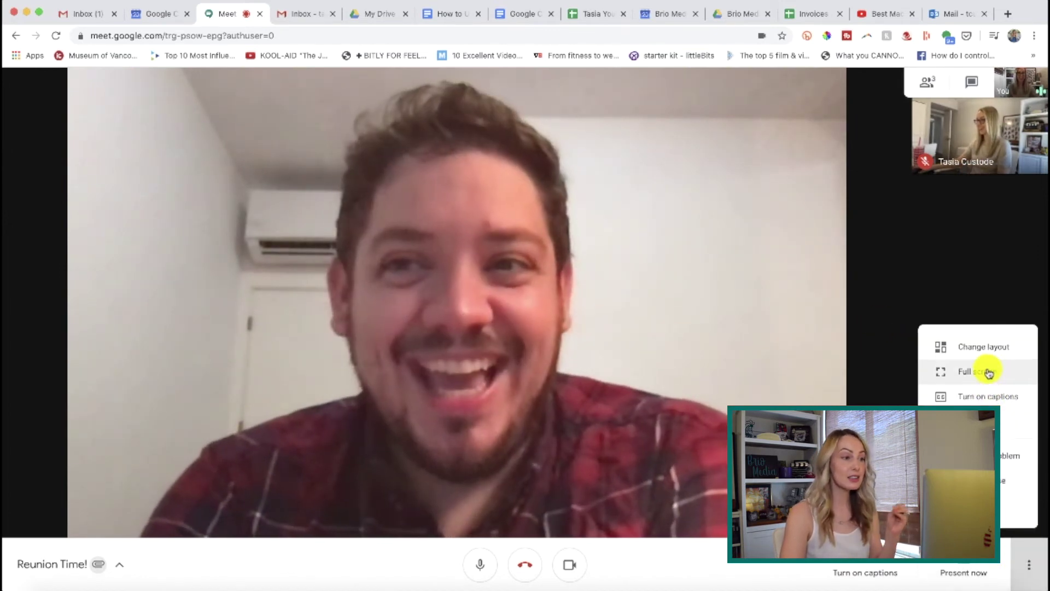
click(984, 347)
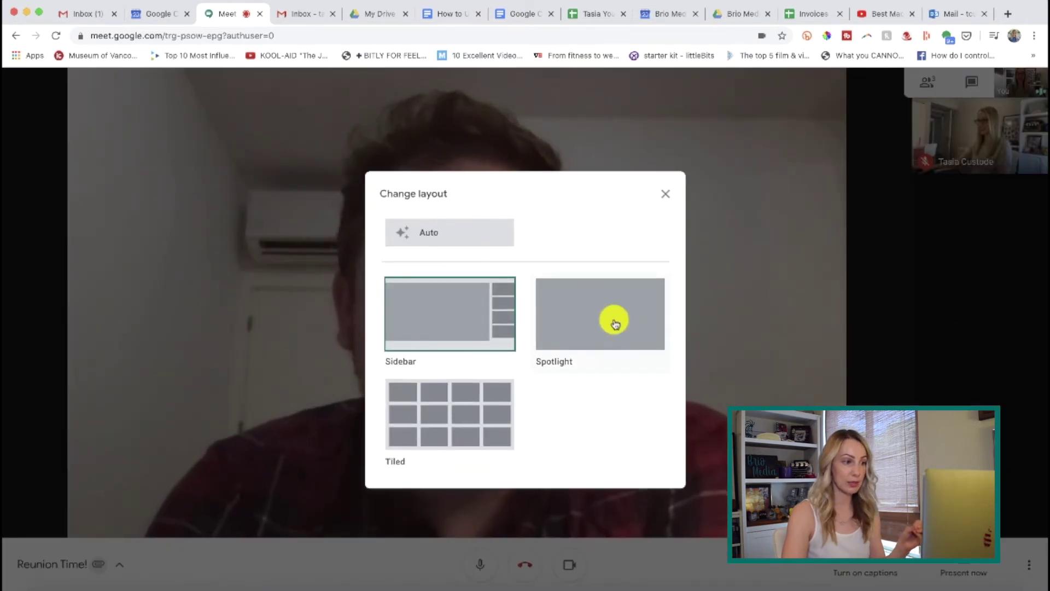
click(588, 325)
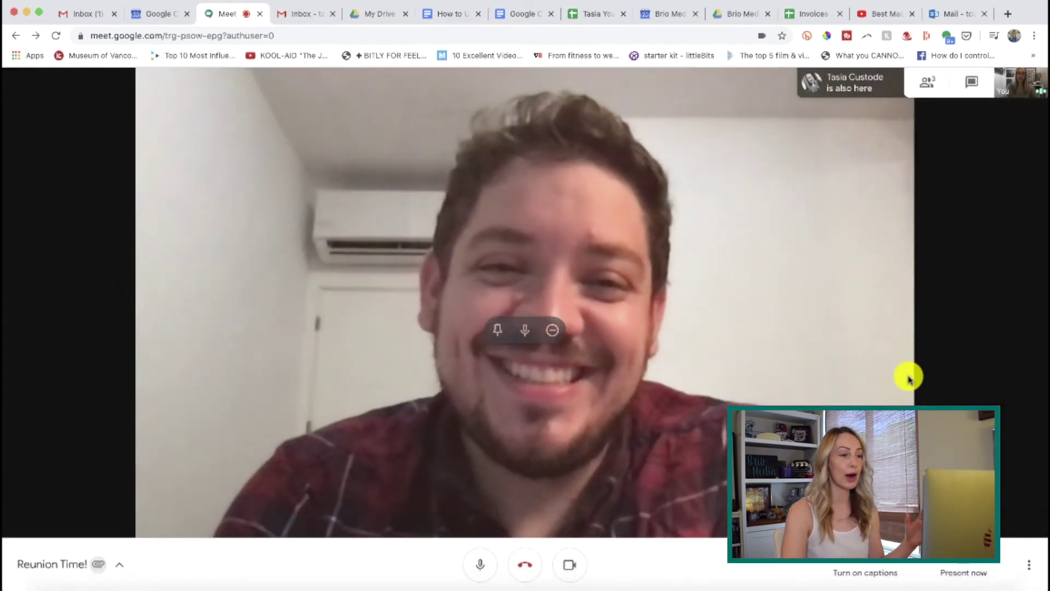
- Set the meeting layout to Tiled
click(1029, 565)
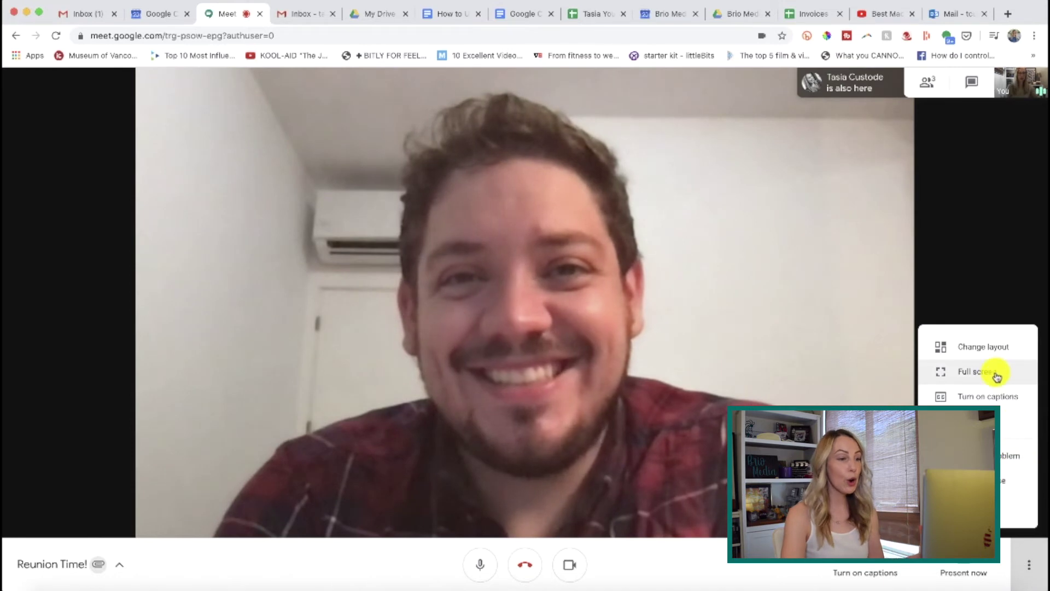
click(990, 353)
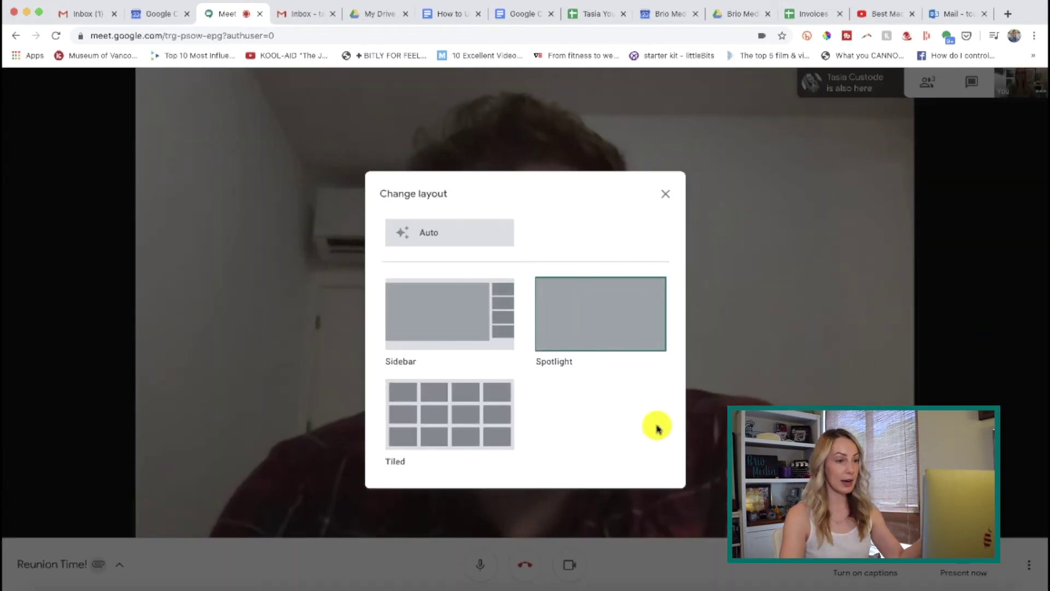
click(457, 416)
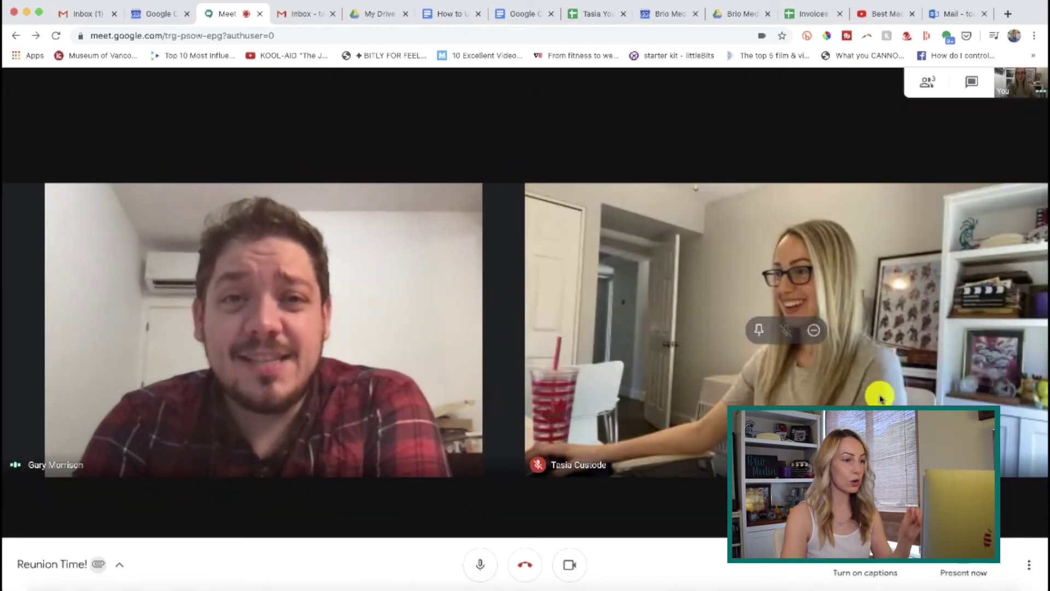
click(1031, 570)
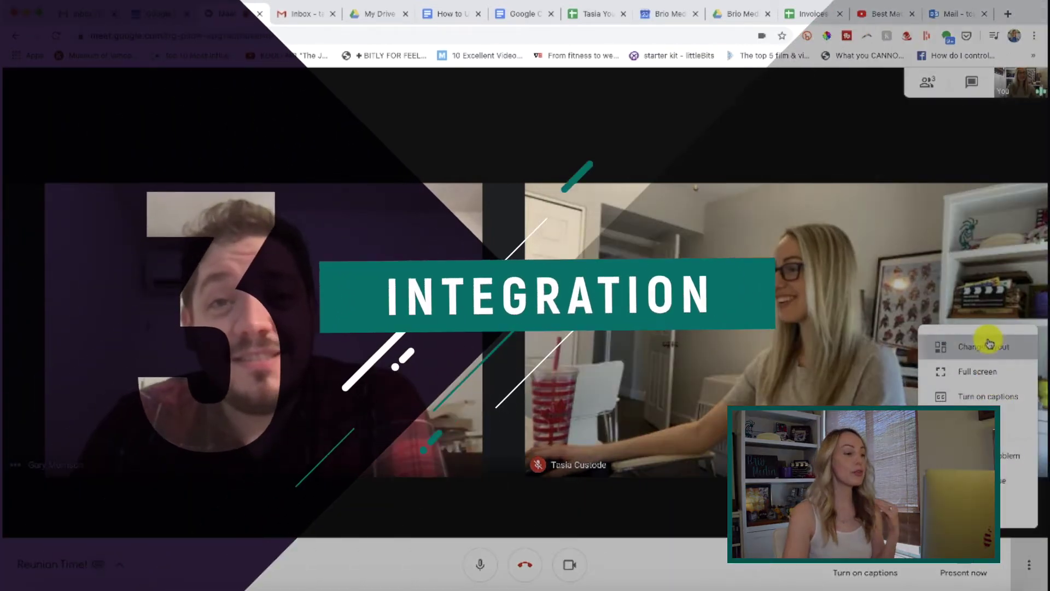
click(990, 344)
key(Escape)
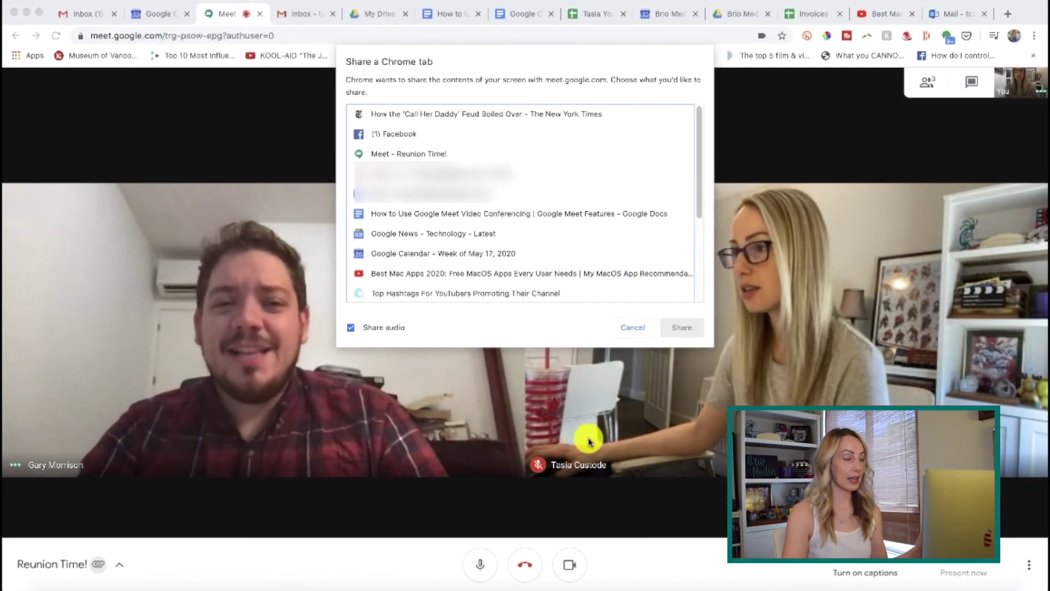
- Select the Best Mac Apps 2020 YouTube page as the Chrome tab to share in the meeting
click(503, 273)
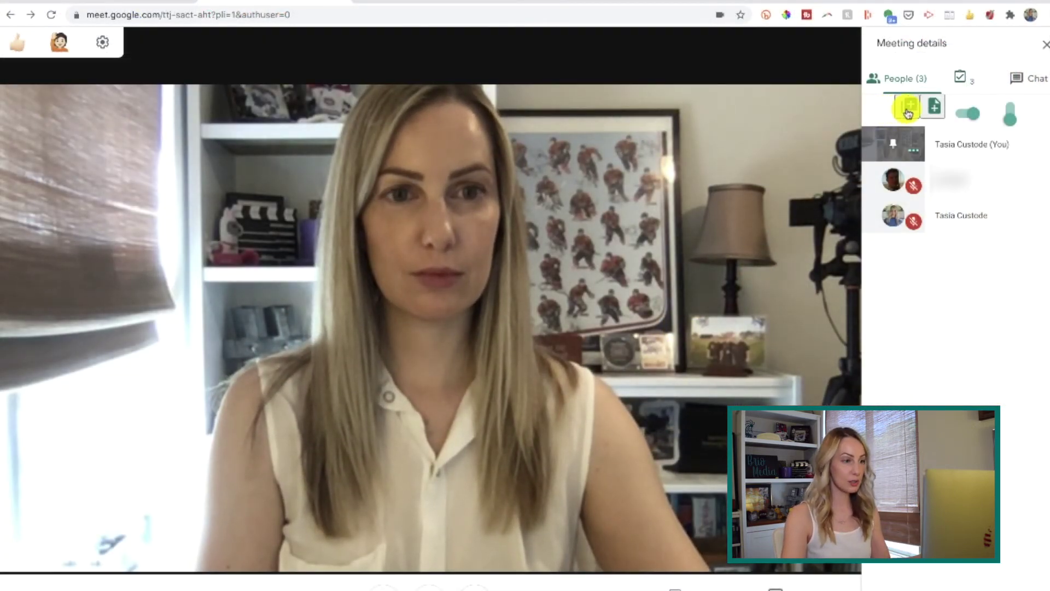
- Export the meeting's attendance list to a spreadsheet and widen column A to fit the full timestamp and meeting link
click(906, 113)
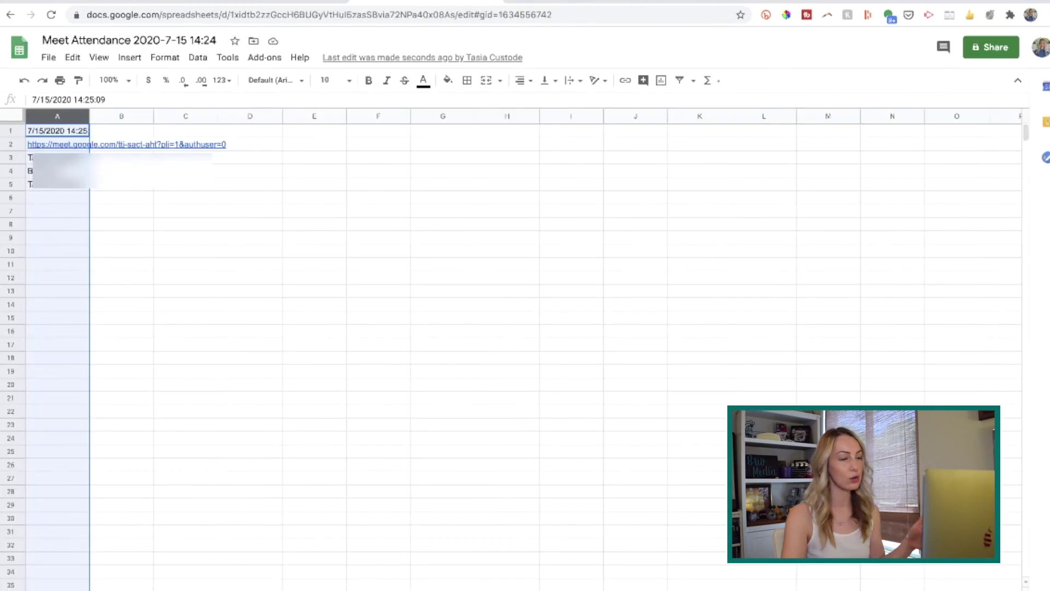
drag(89, 119, 262, 113)
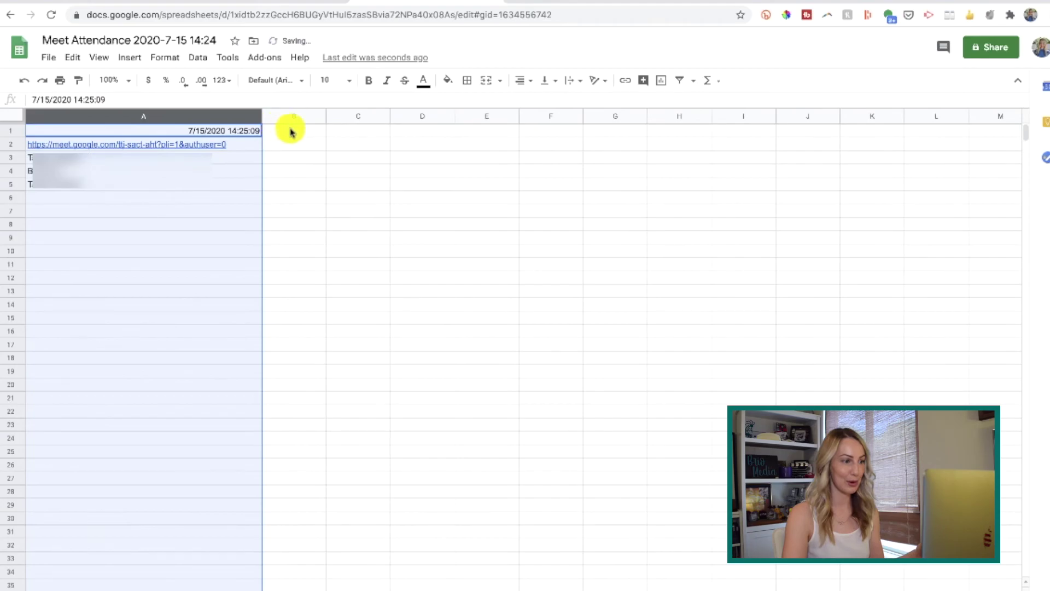